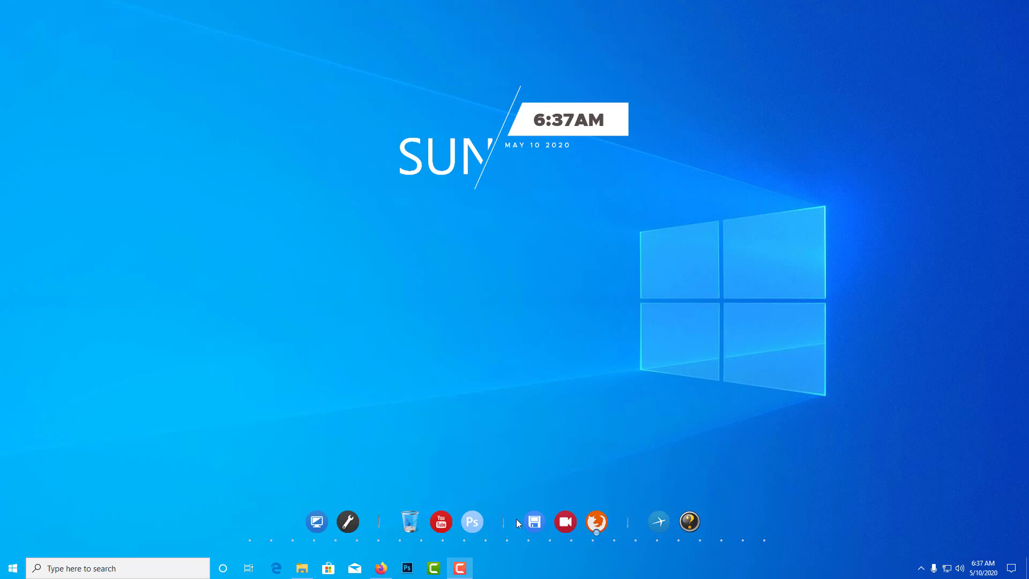
Open Firefox and search the web for "windows 10" in a new tab.
left_click(597, 522)
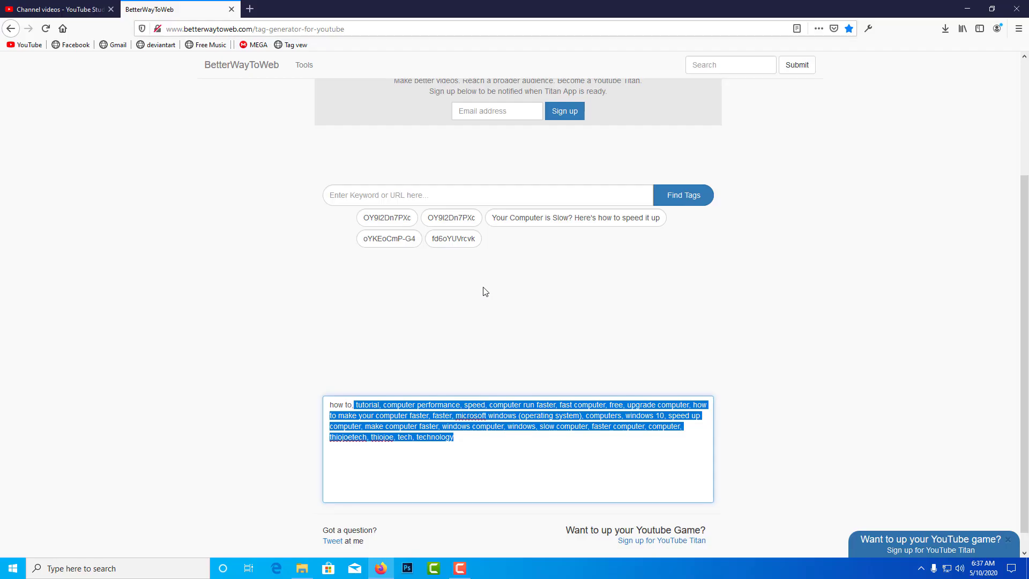
left_click(250, 9)
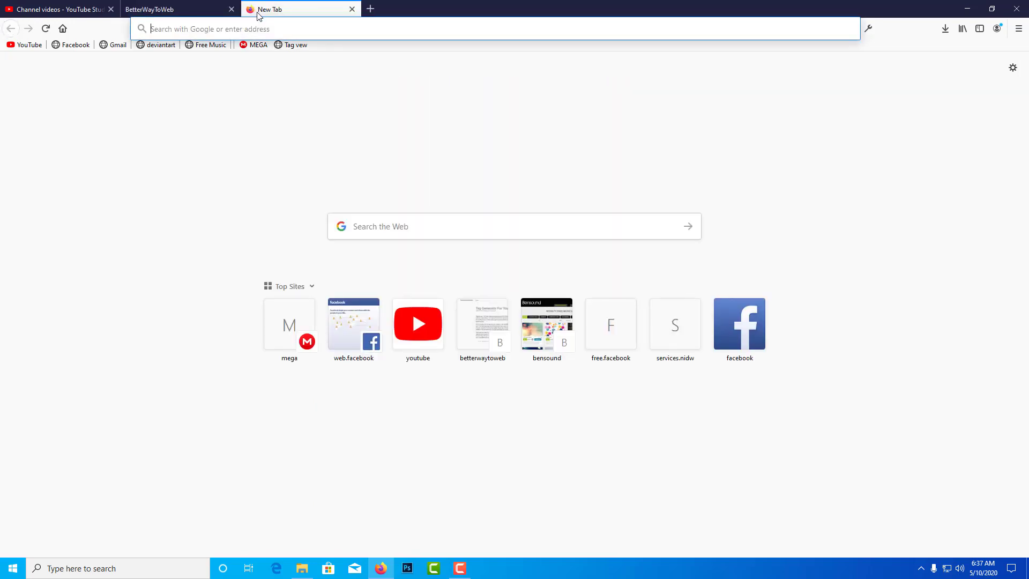
left_click(276, 32)
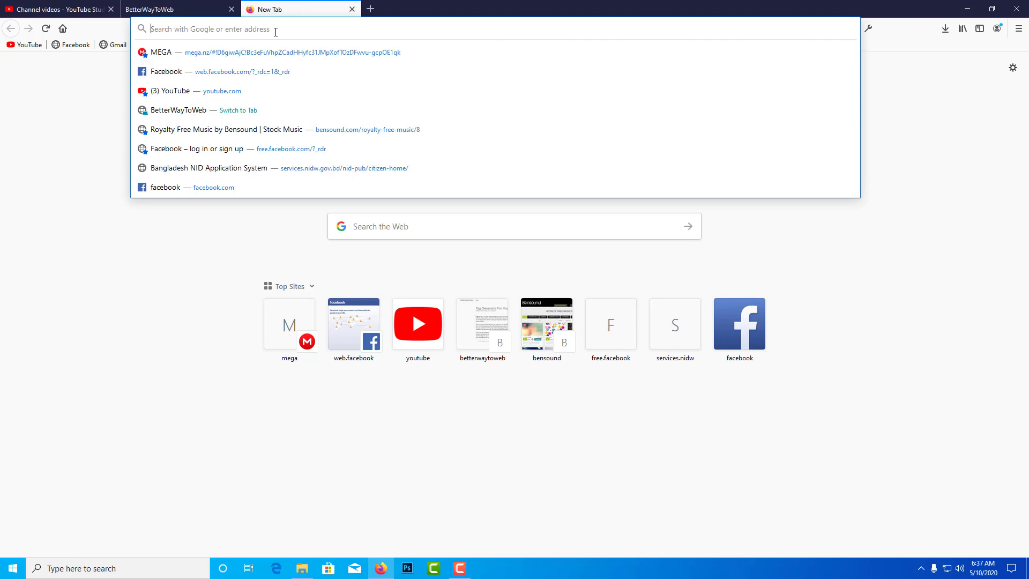
type("w")
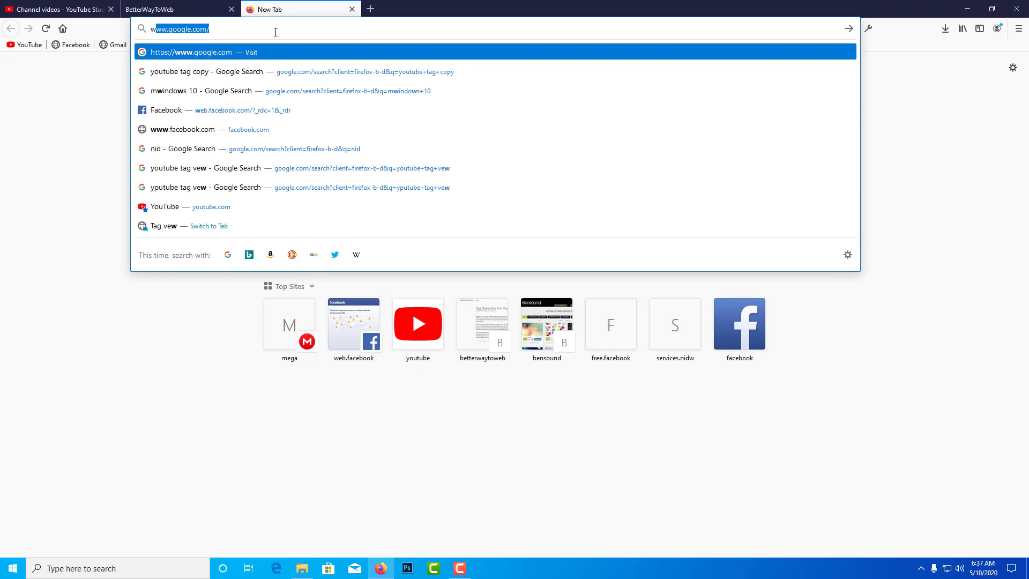
key("BackSpace")
key("BackSpace")
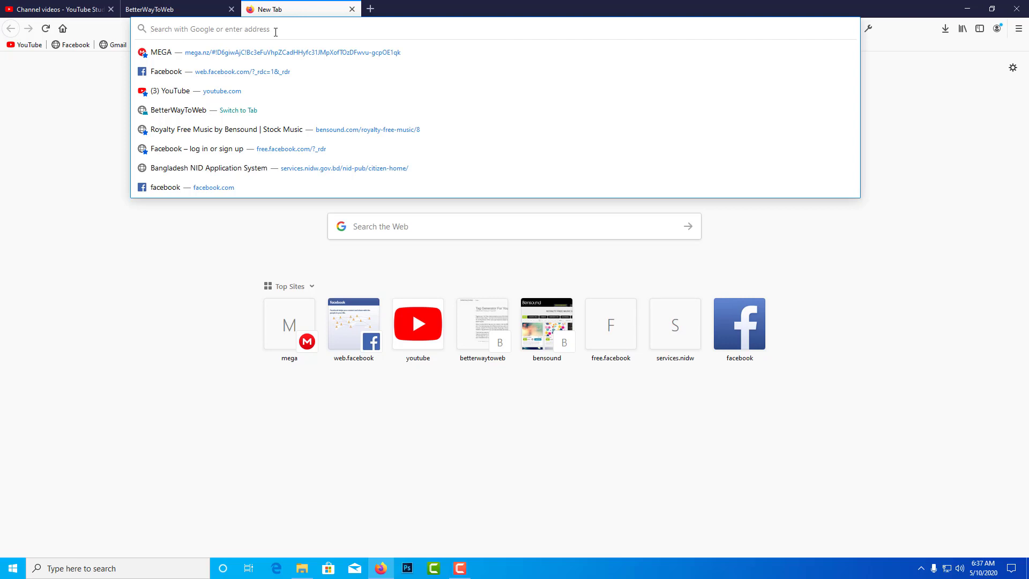
type("wi")
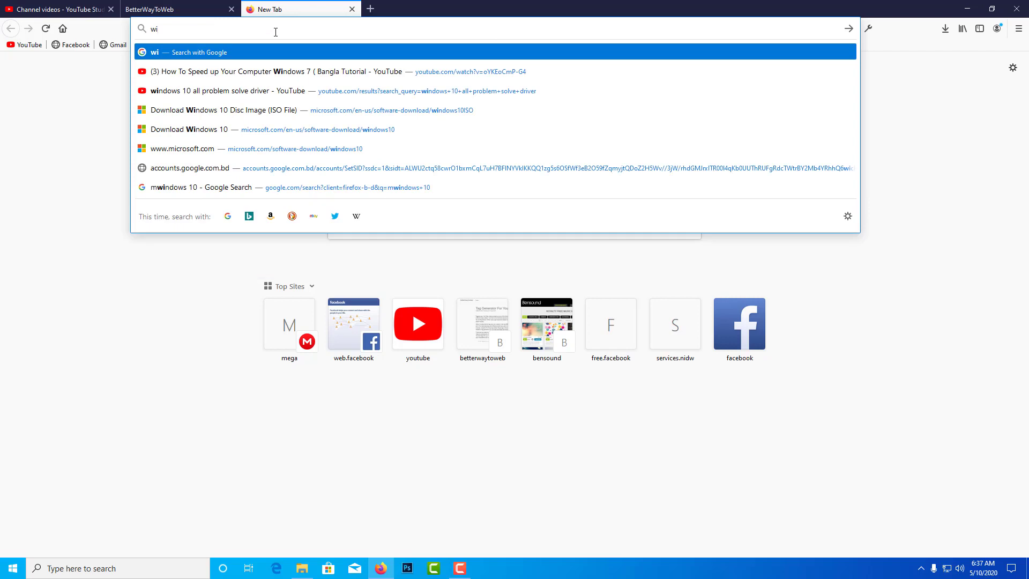
type("ndo")
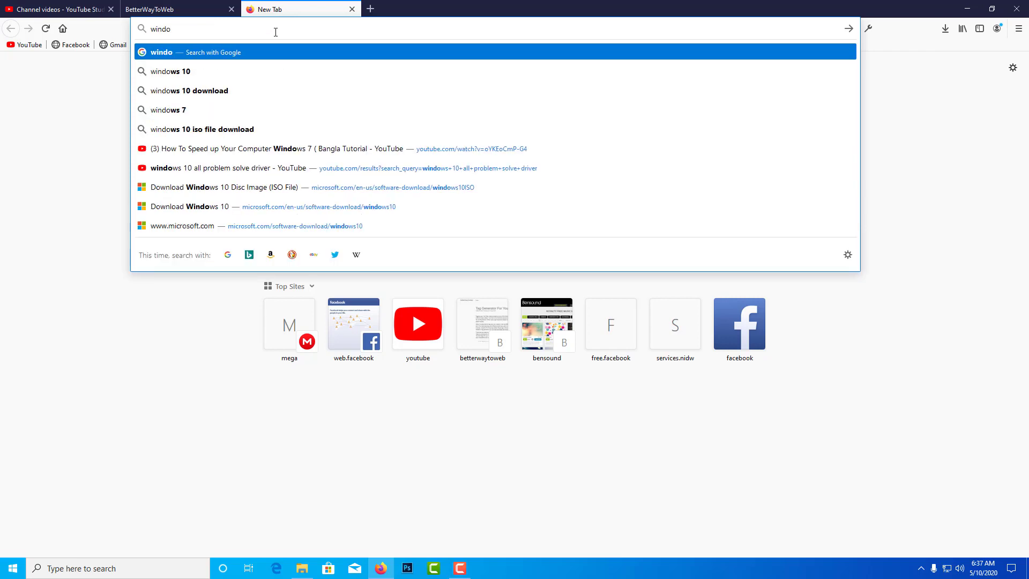
type("ws")
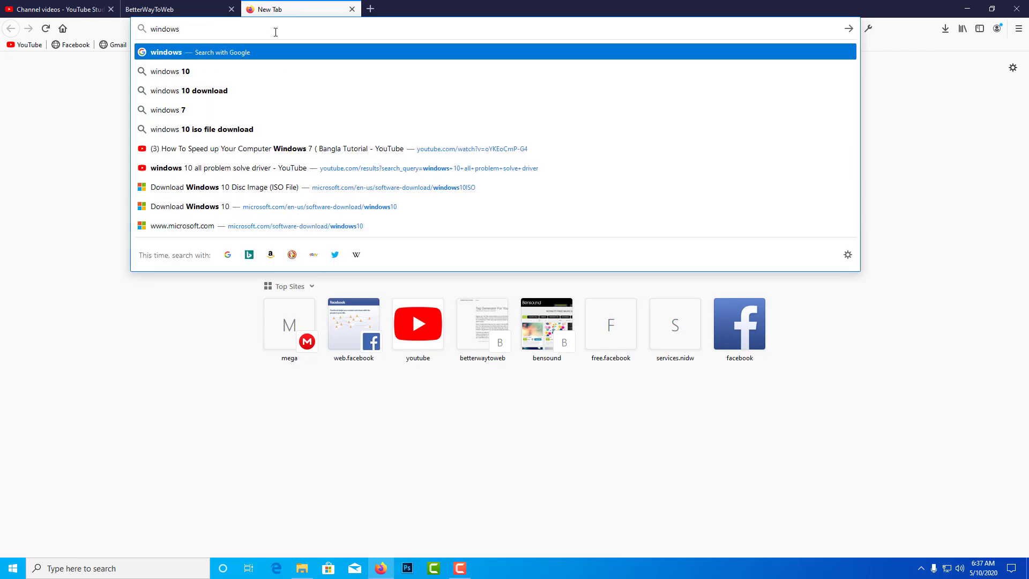
type(" 10")
key("Return")
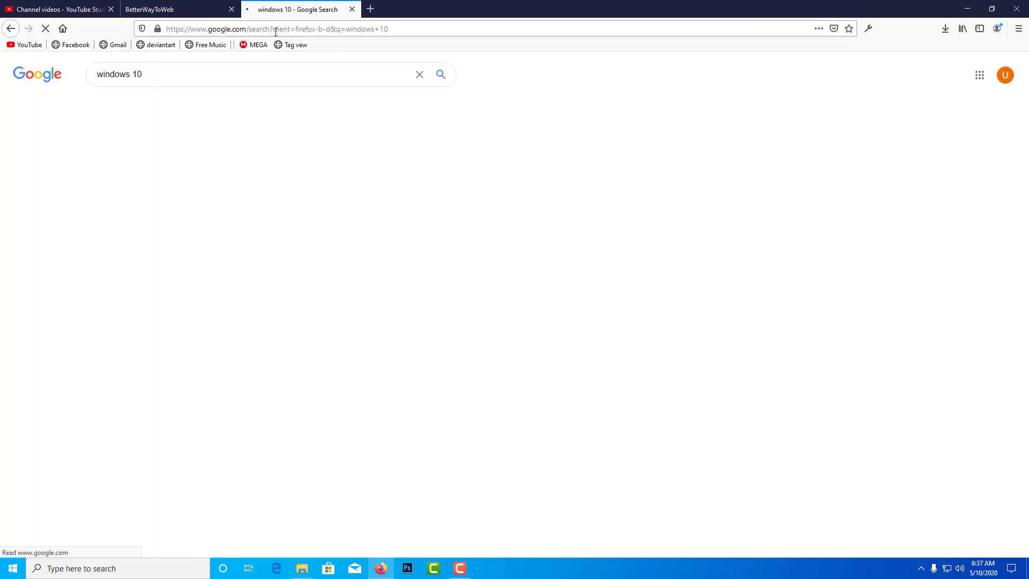
Open Microsoft's "Download Windows 10 Disc Image (ISO File)" page from the search results.
scroll(214, 305, "down", 3)
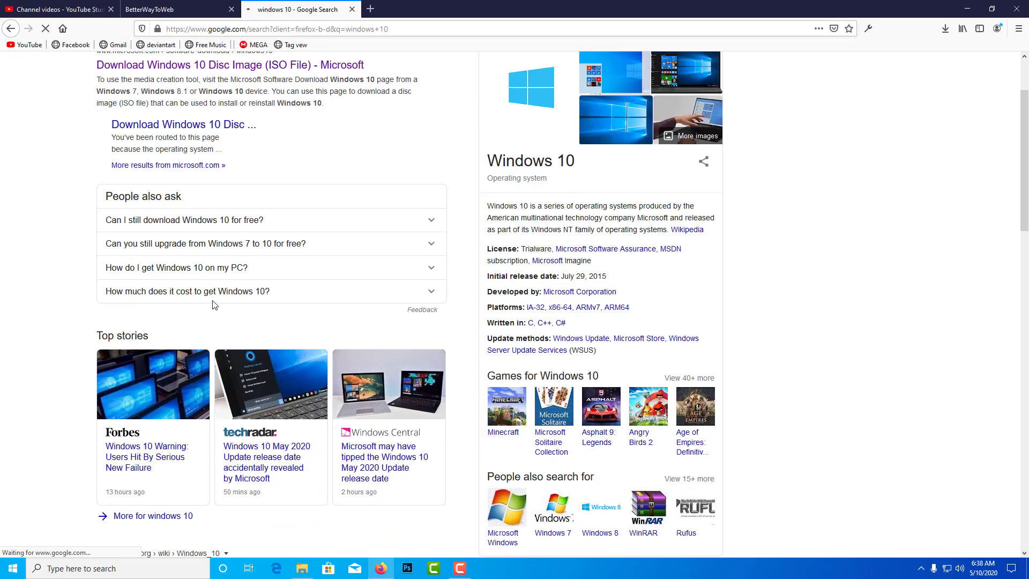
scroll(215, 305, "down", 10)
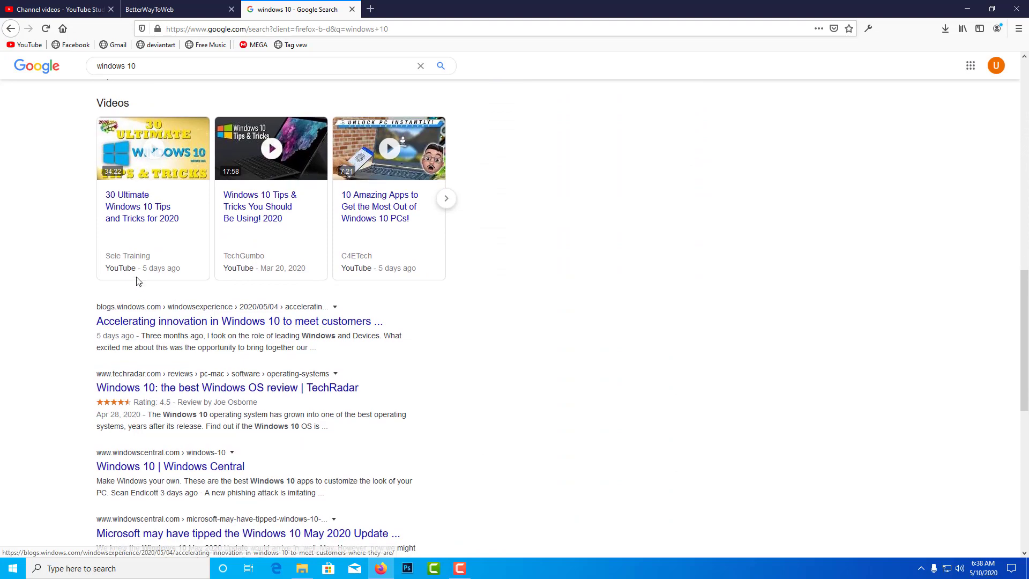
scroll(226, 300, "up", 12)
left_click(157, 154)
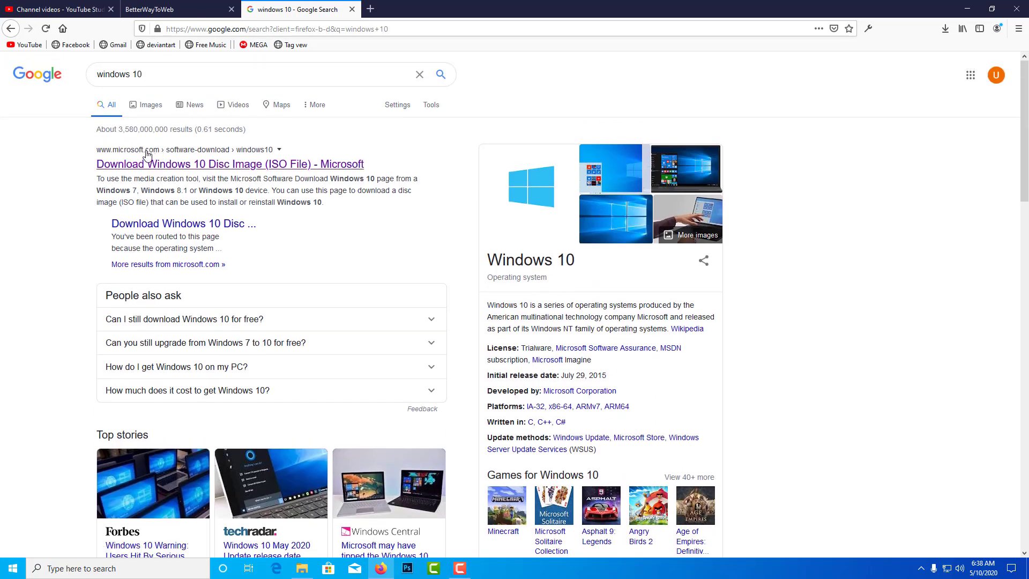
left_click(164, 167)
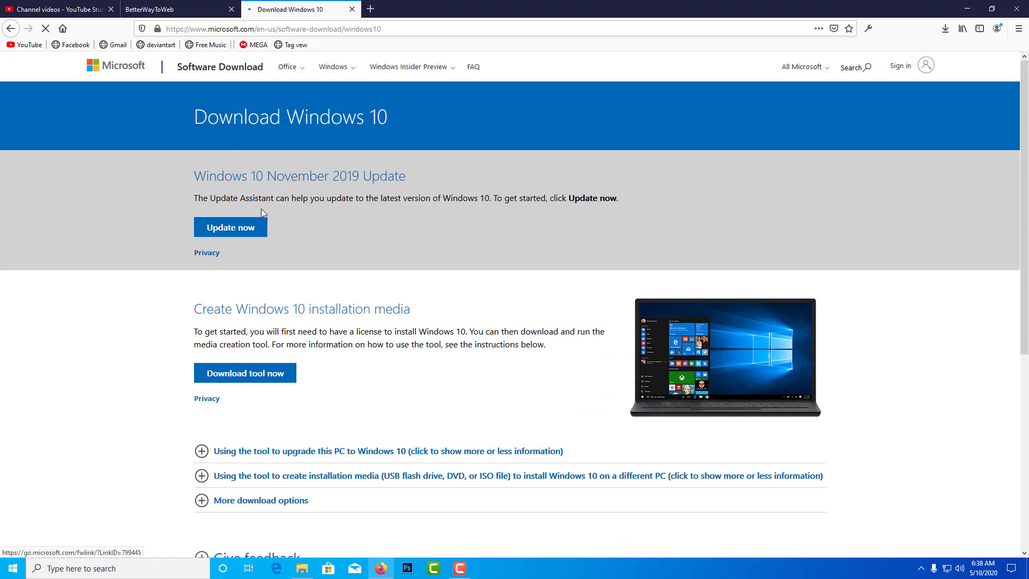
Switch the Microsoft download page to Responsive Design Mode and reload it as a mobile device.
scroll(261, 208, "down", 3)
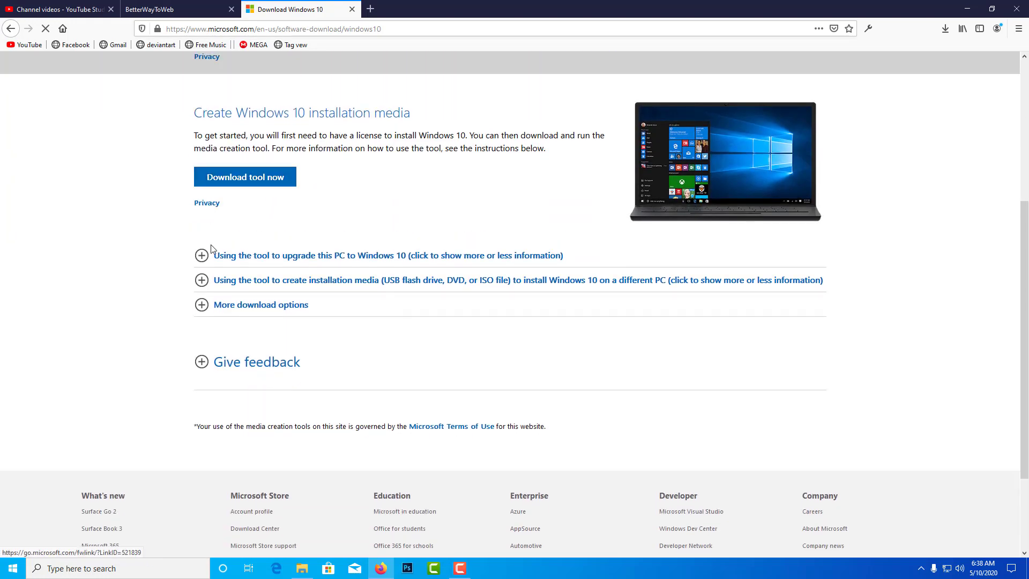
scroll(256, 293, "down", 2)
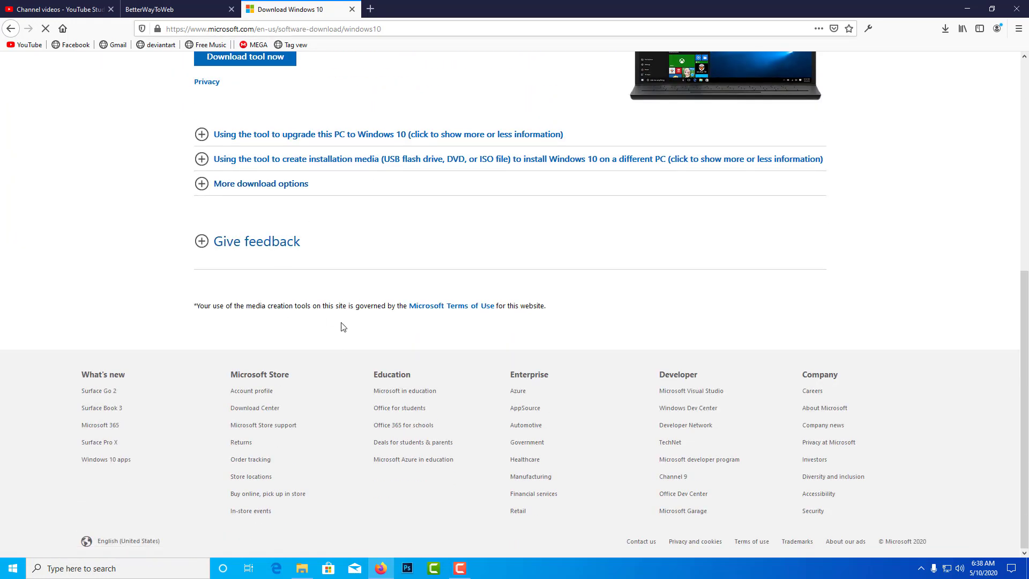
scroll(233, 309, "up", 4)
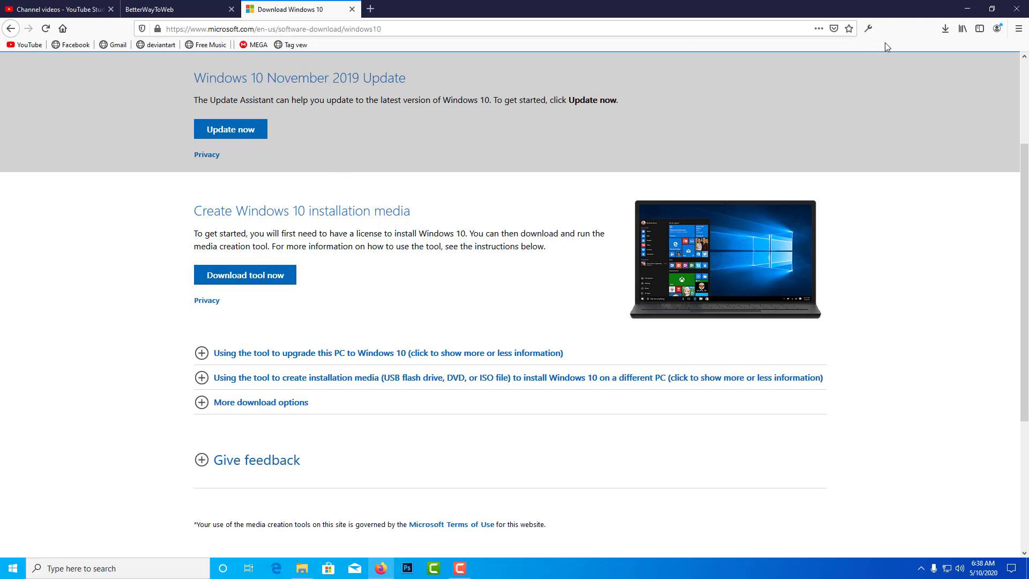
left_click(868, 30)
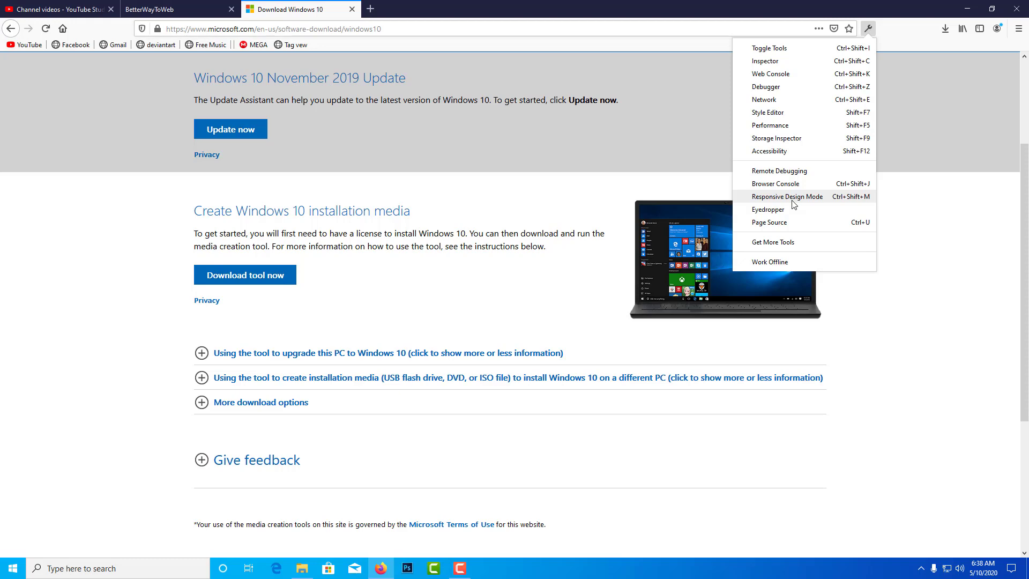
left_click(793, 198)
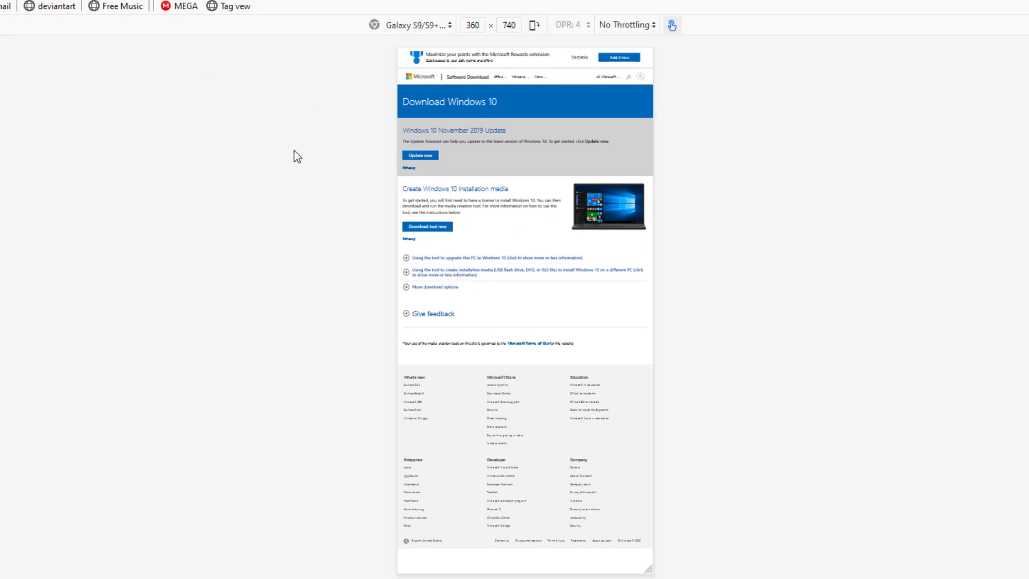
key("F5")
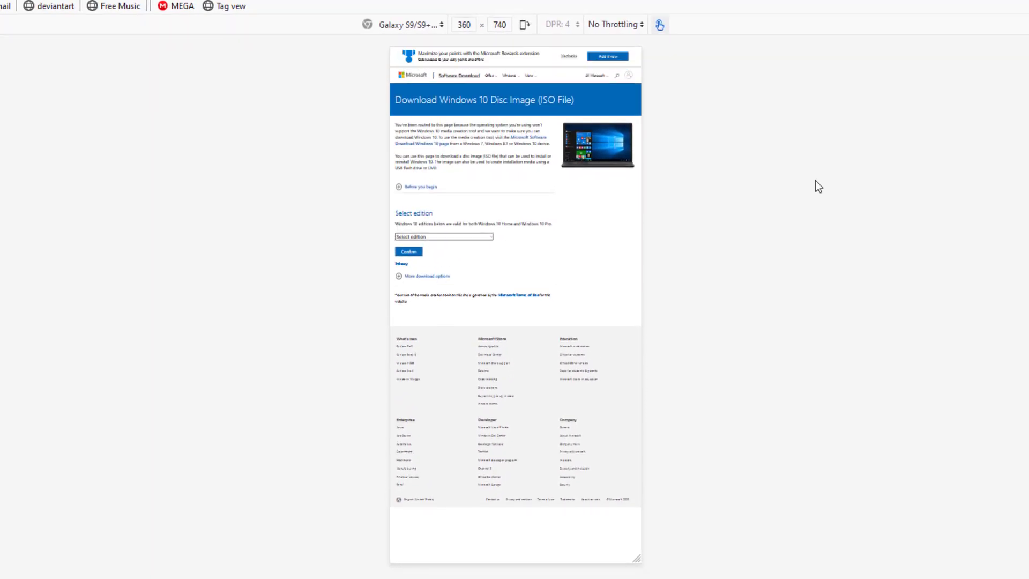
Select Windows 10 as the edition under Windows 10 November 2019 Update and confirm it.
left_click(468, 238)
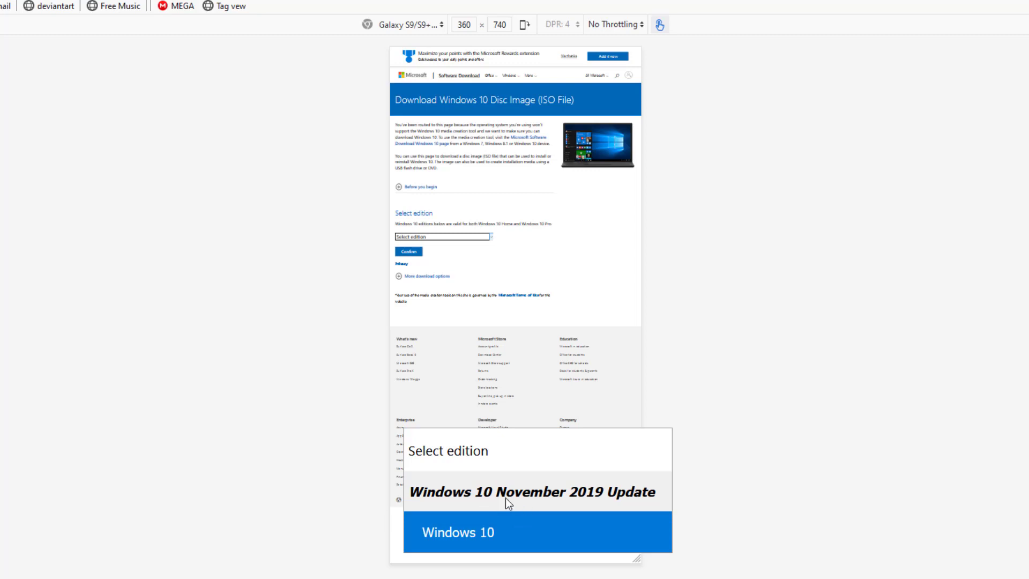
left_click(513, 532)
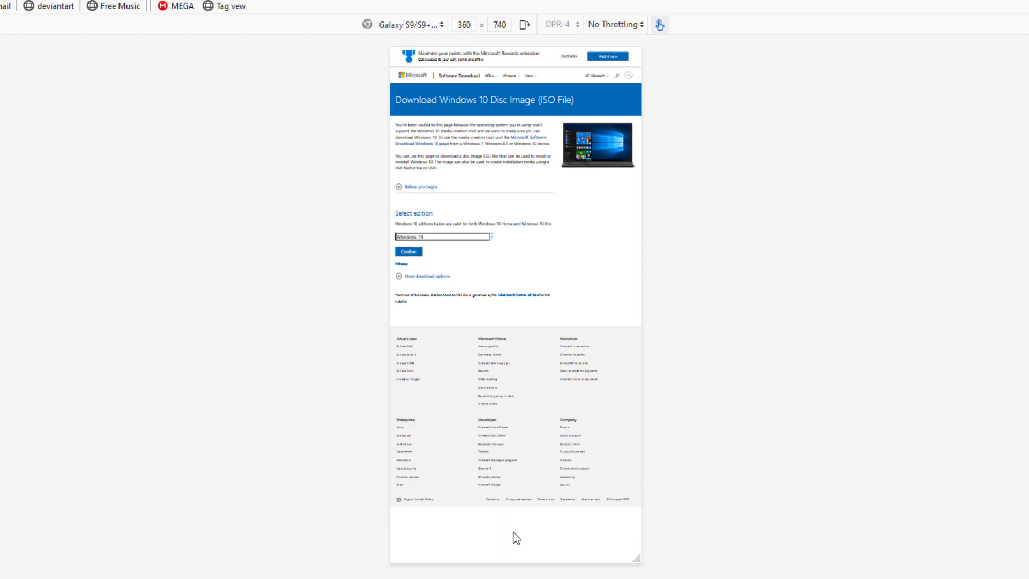
left_click(413, 252)
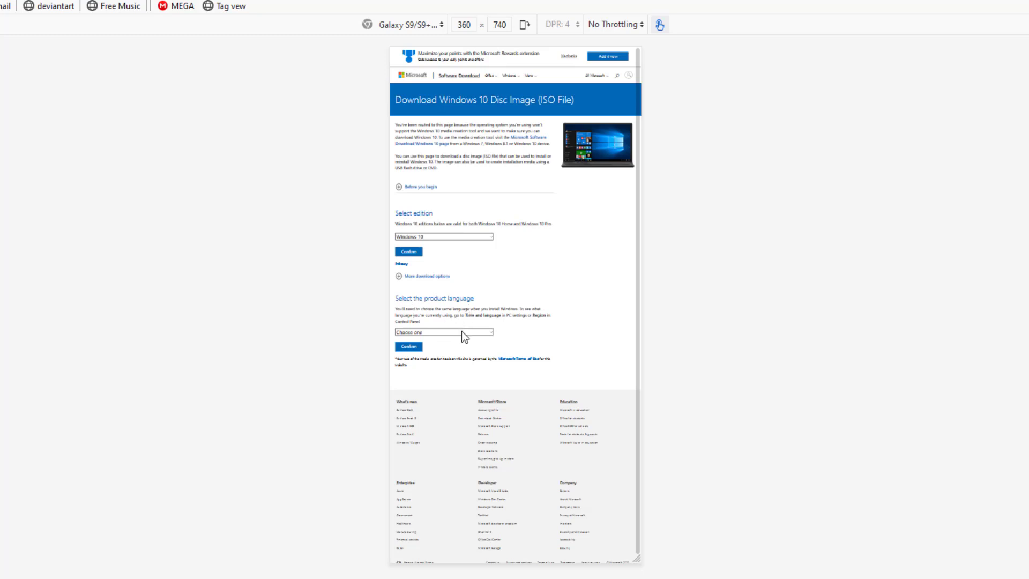
Choose English as the product language and confirm it.
left_click(462, 332)
scroll(478, 396, "down", 4)
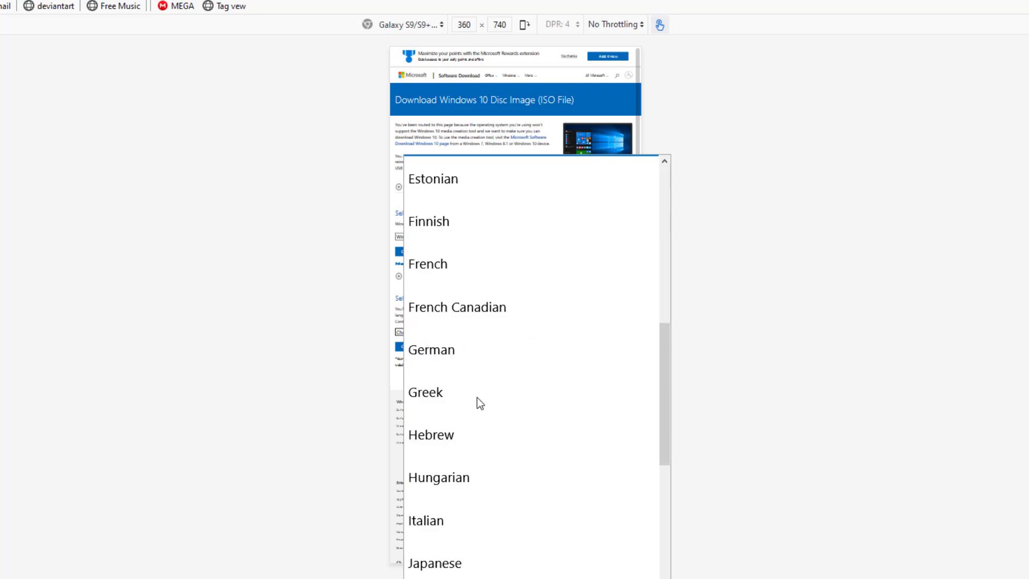
scroll(484, 268, "up", 1)
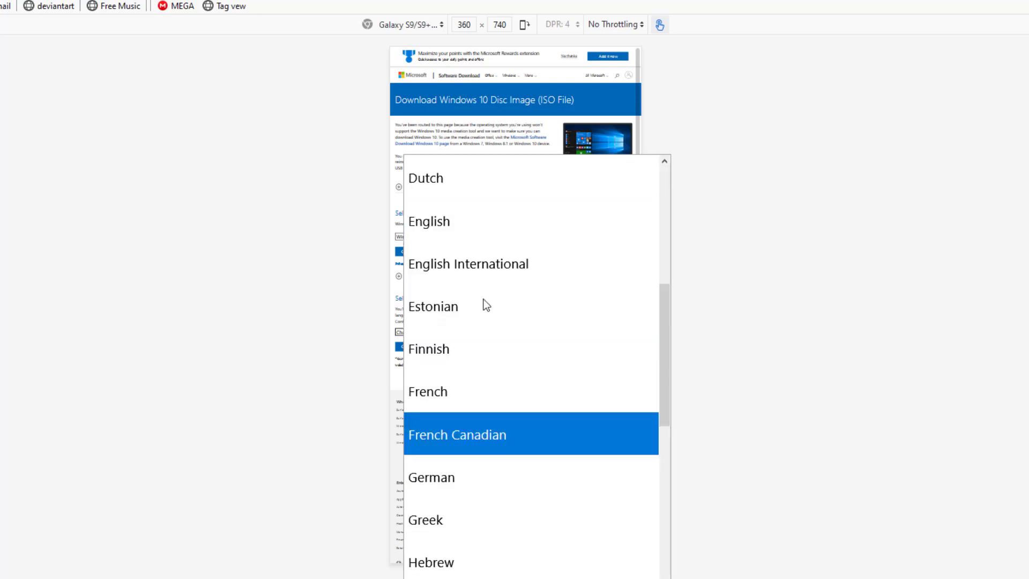
left_click(475, 225)
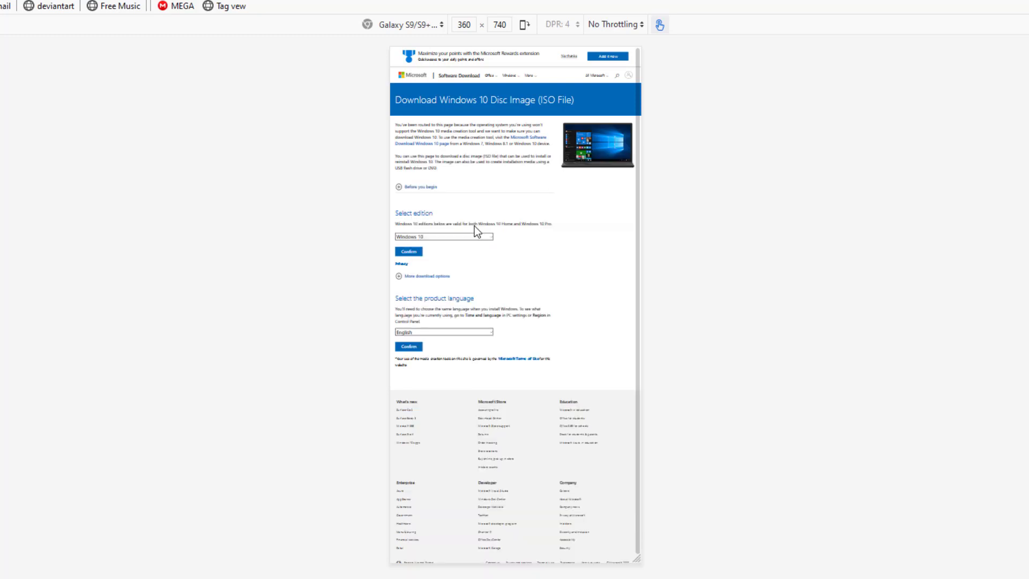
left_click(413, 348)
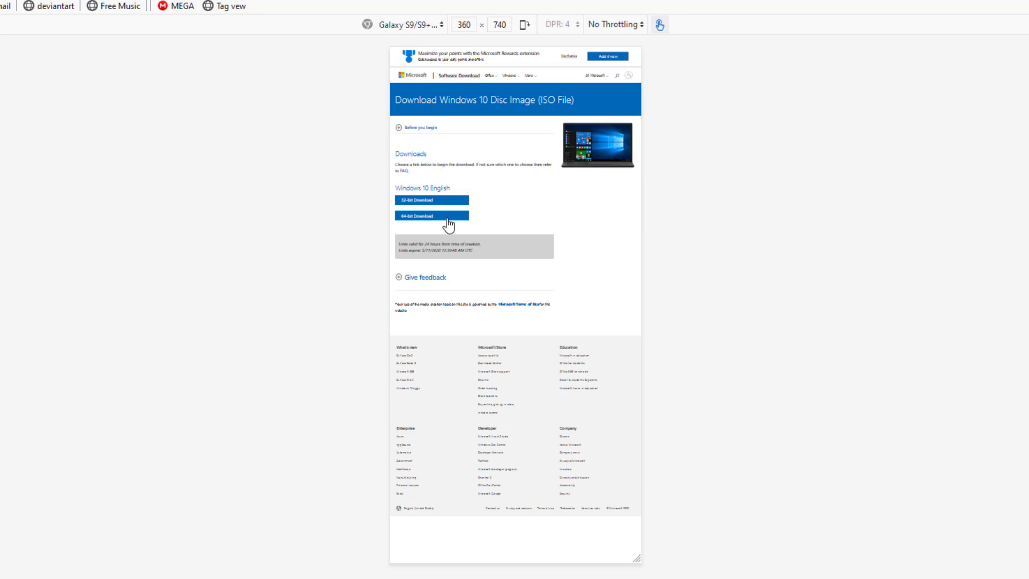
Start the 64-bit Windows 10 English download and save the file Win10_1909_English_x64.iso.
left_click(443, 220)
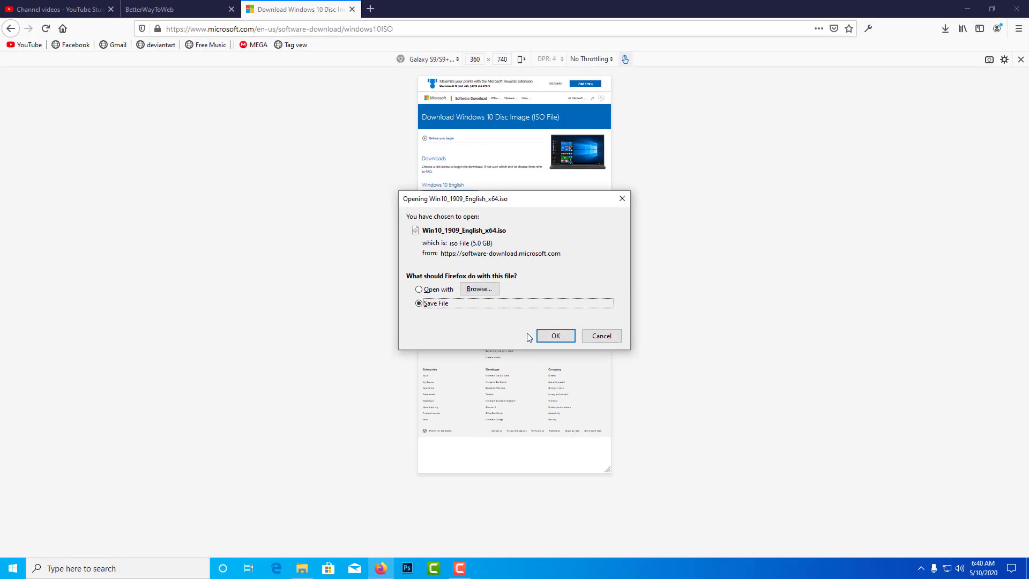
left_click(558, 335)
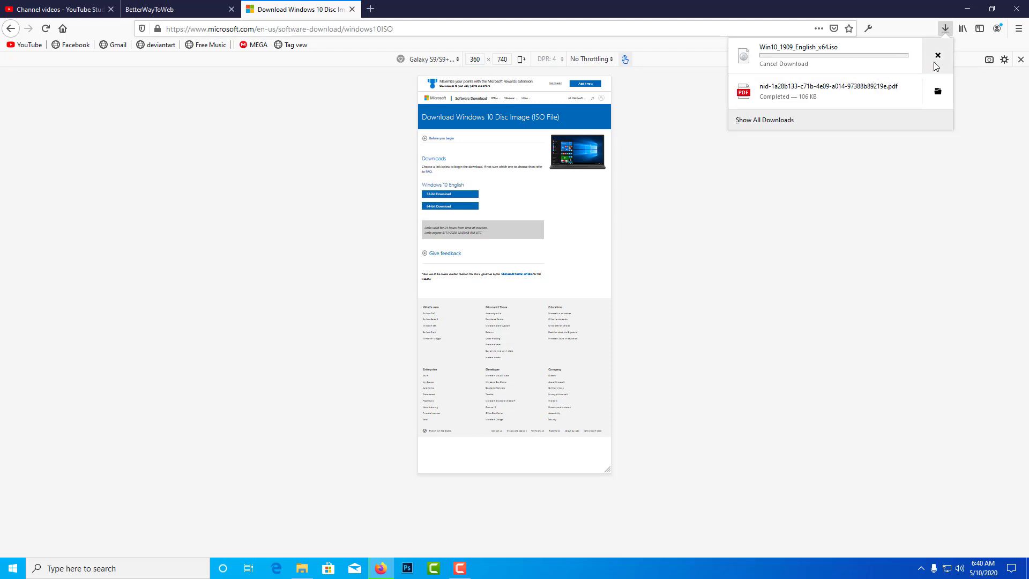
Cancel the Win10_1909_English_x64.iso download and minimize the browser window.
left_click(935, 62)
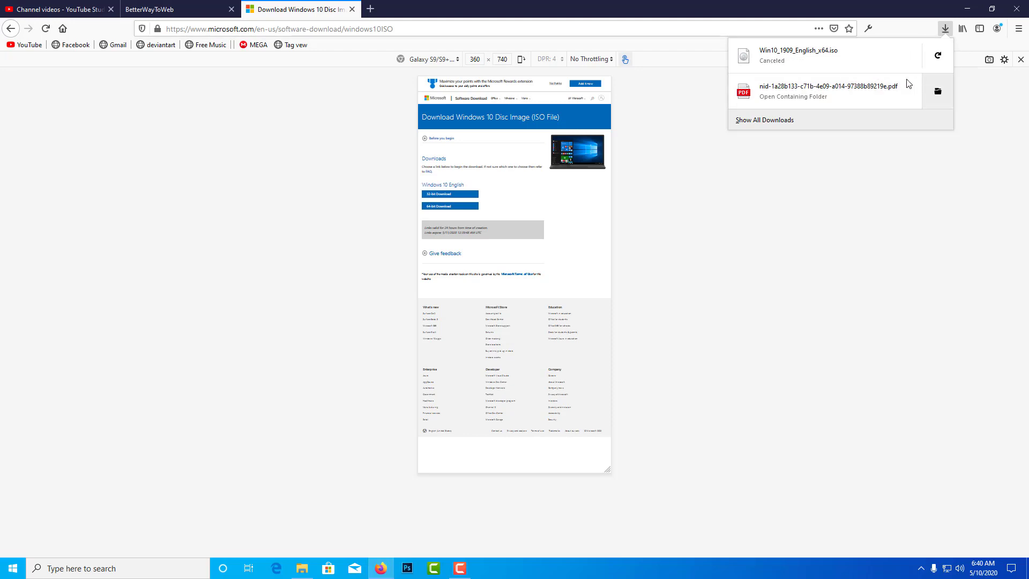
left_click(863, 190)
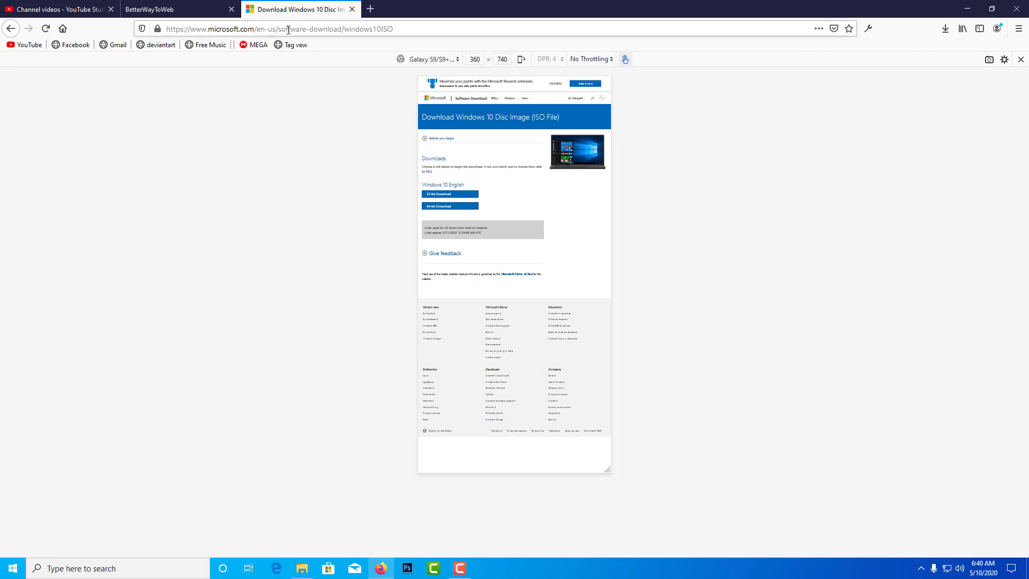
left_click(967, 9)
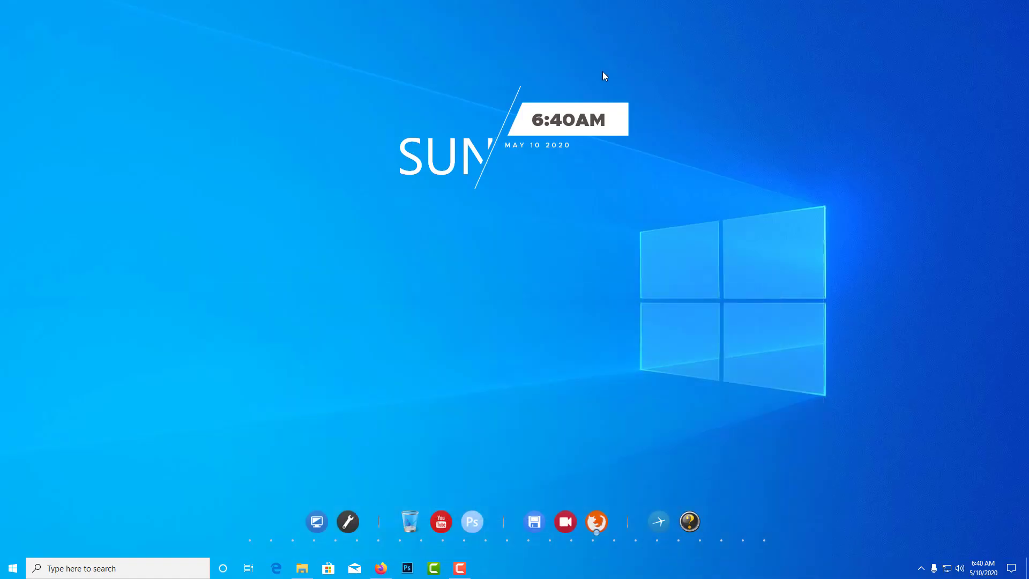